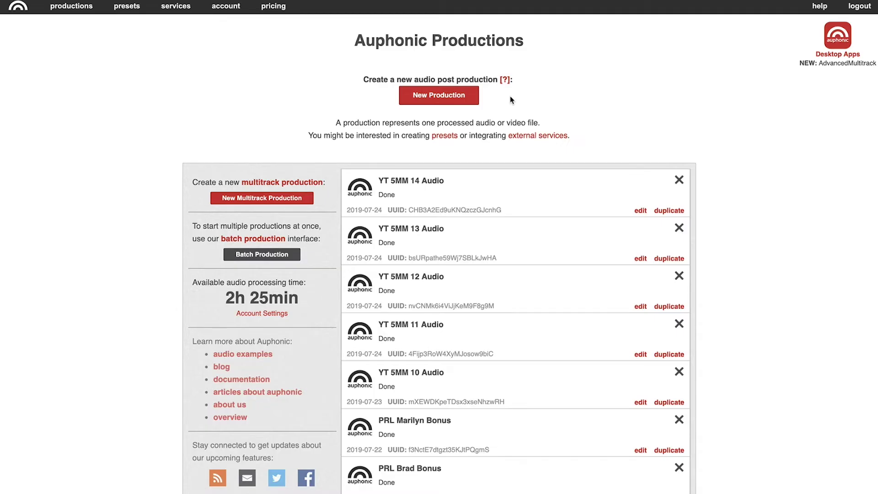
Create a new production and load PRL Ted Bonus.wav from the Desktop as its source
{"action": "left_click", "coordinate": [469, 102]}
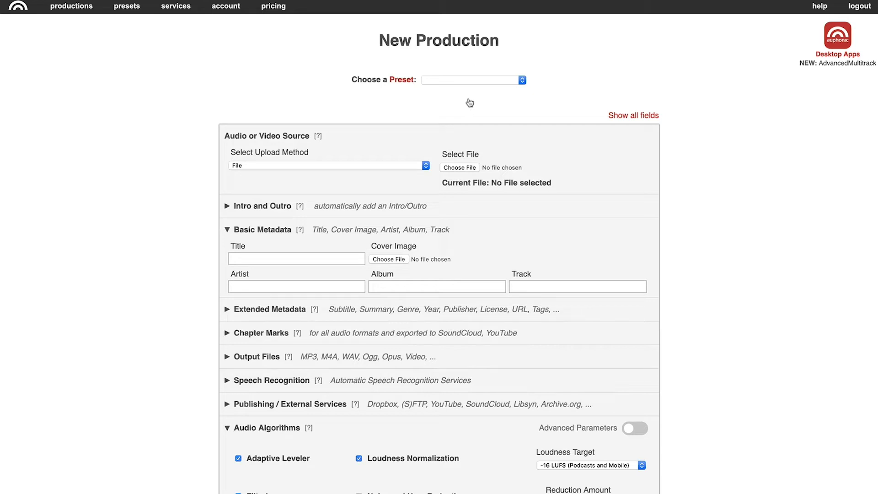
{"action": "left_click", "coordinate": [459, 168]}
{"action": "left_click", "coordinate": [271, 83]}
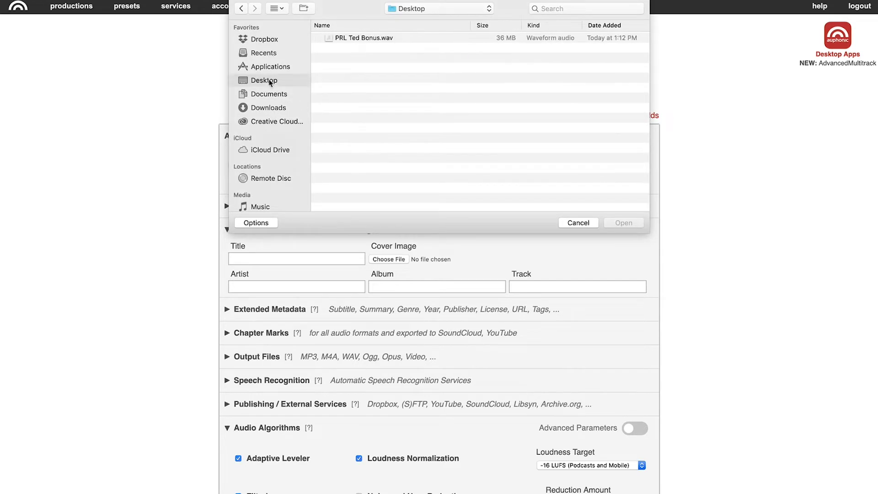
{"action": "left_click", "coordinate": [407, 40]}
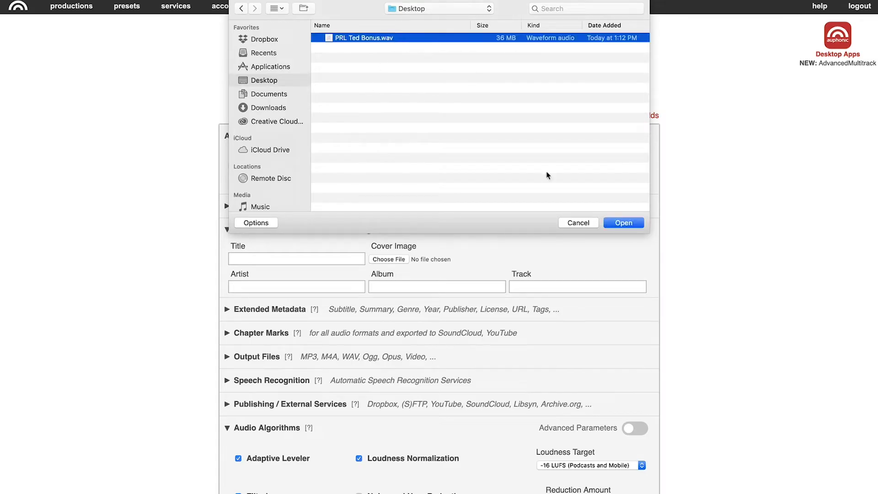
{"action": "left_click", "coordinate": [629, 224]}
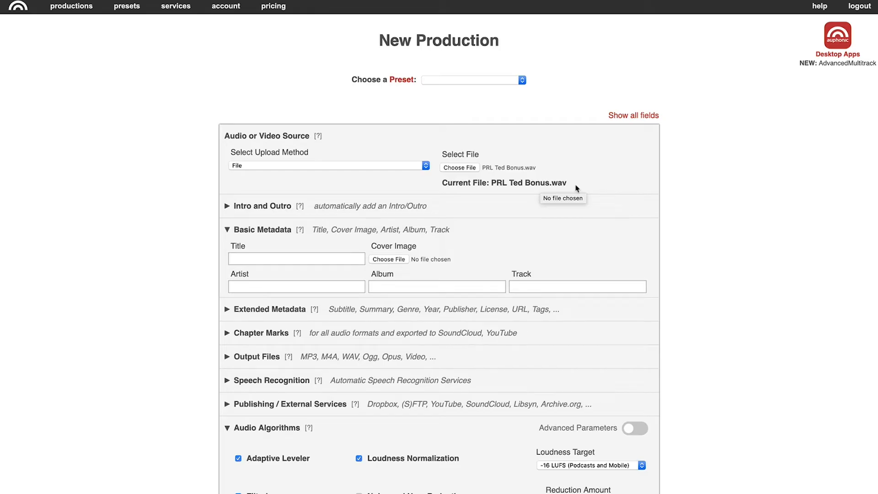
Expand the Intro and Outro section to review its options, then collapse it again
{"action": "scroll", "coordinate": [178, 206], "scroll_direction": "down", "scroll_amount": 2}
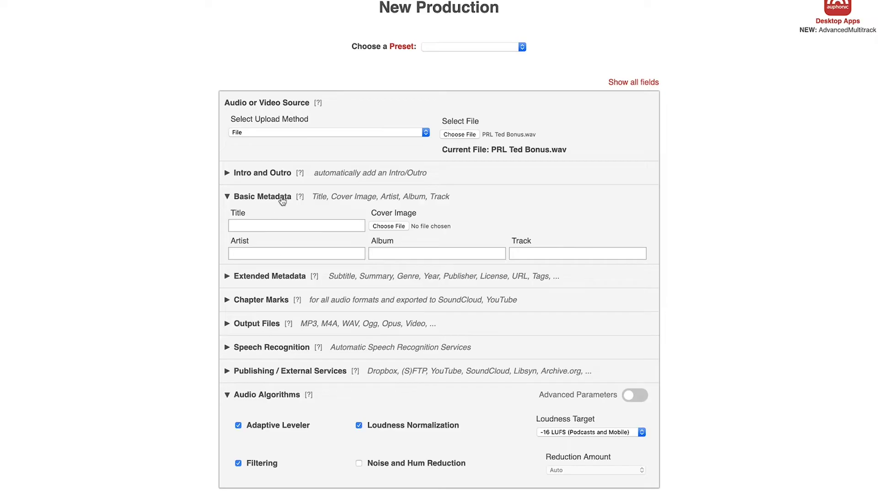
{"action": "scroll", "coordinate": [198, 267], "scroll_direction": "down", "scroll_amount": 3}
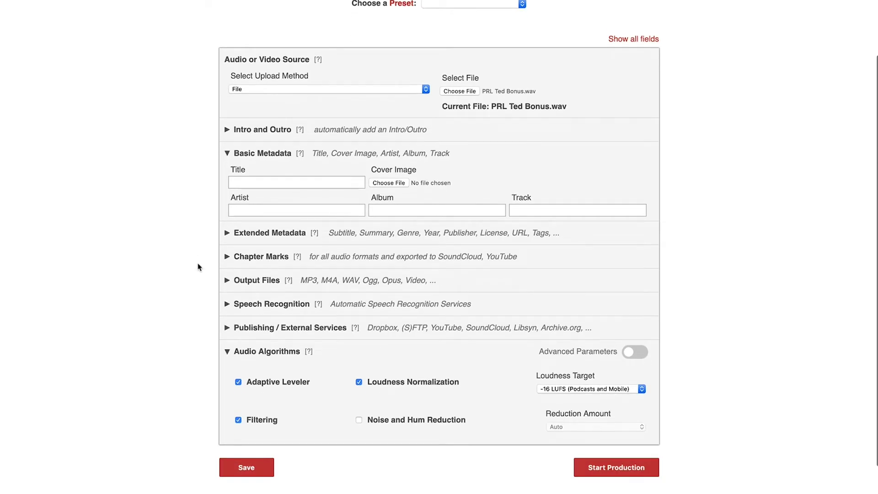
{"action": "scroll", "coordinate": [198, 267], "scroll_direction": "up", "scroll_amount": 4}
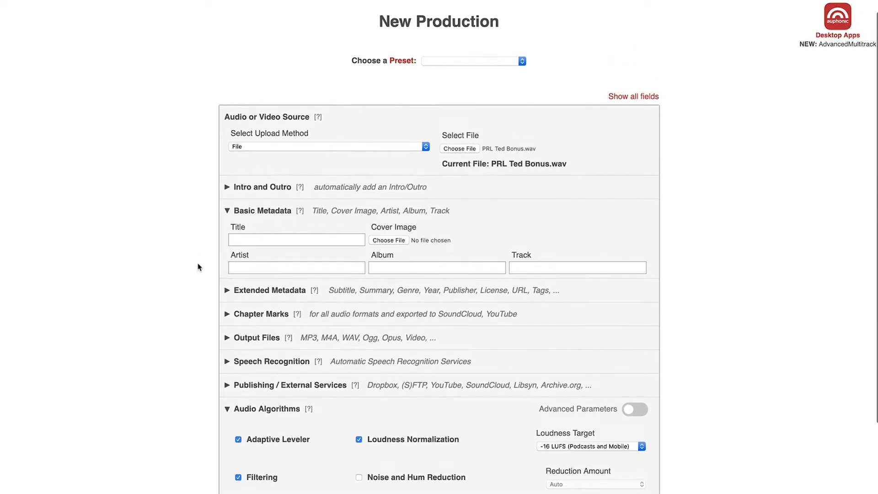
{"action": "scroll", "coordinate": [198, 267], "scroll_direction": "up", "scroll_amount": 2}
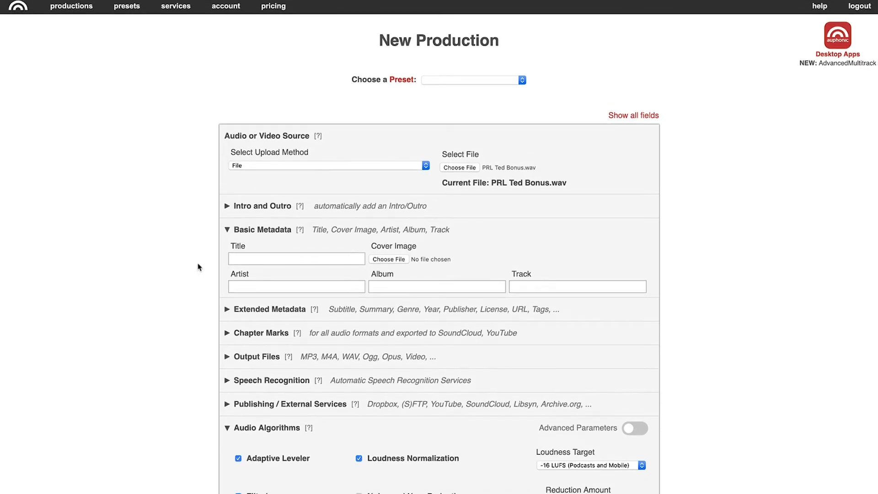
{"action": "left_click", "coordinate": [227, 206]}
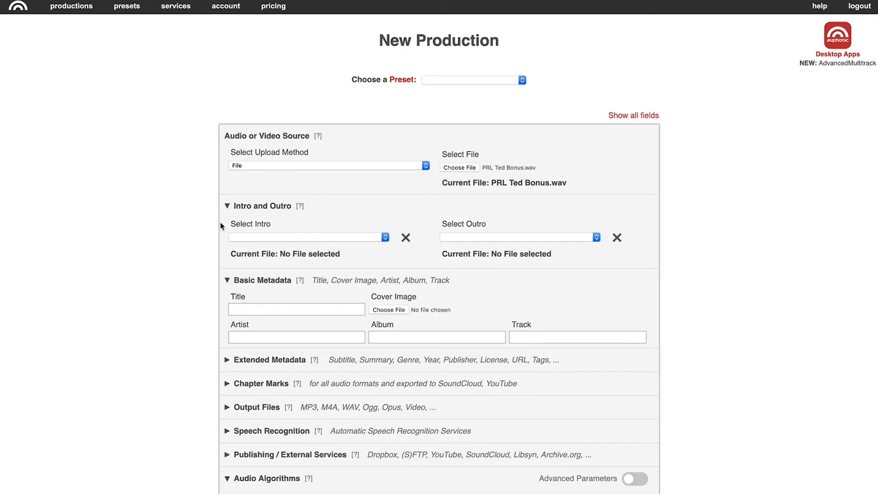
{"action": "left_click", "coordinate": [228, 207]}
Collapse the Basic Metadata section of the production form
{"action": "scroll", "coordinate": [172, 227], "scroll_direction": "down", "scroll_amount": 1}
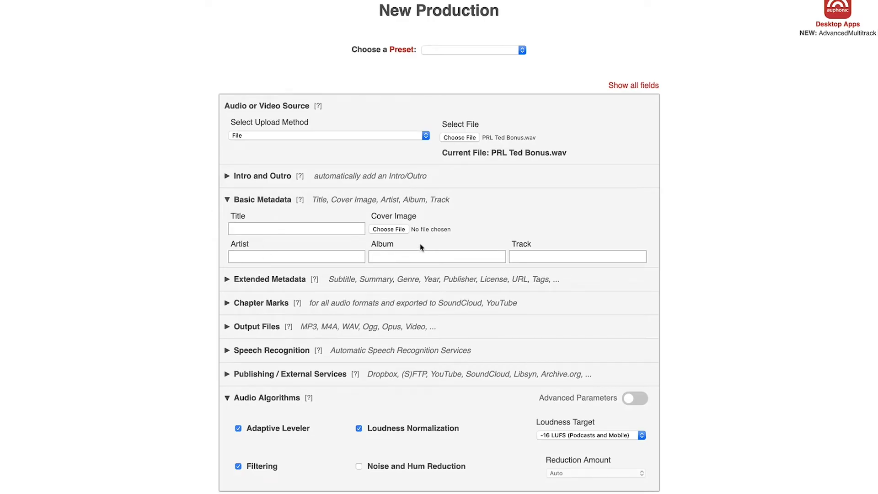
{"action": "left_click", "coordinate": [227, 200]}
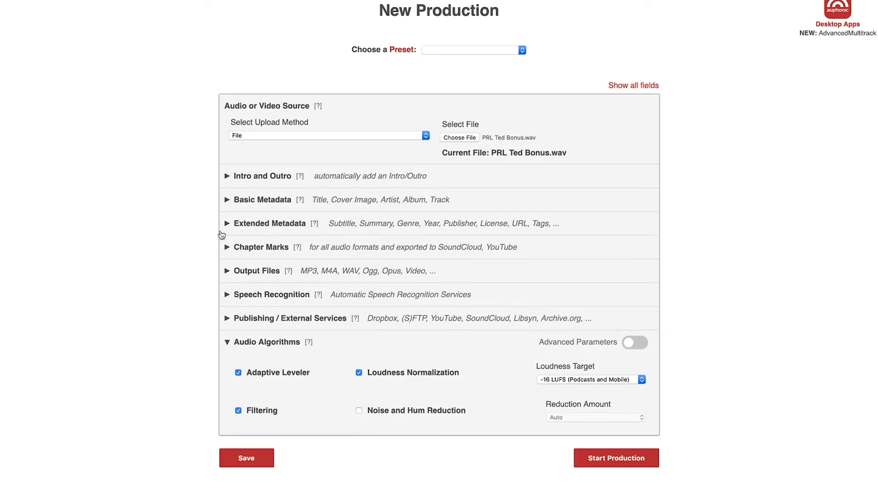
{"action": "scroll", "coordinate": [191, 257], "scroll_direction": "down", "scroll_amount": 2}
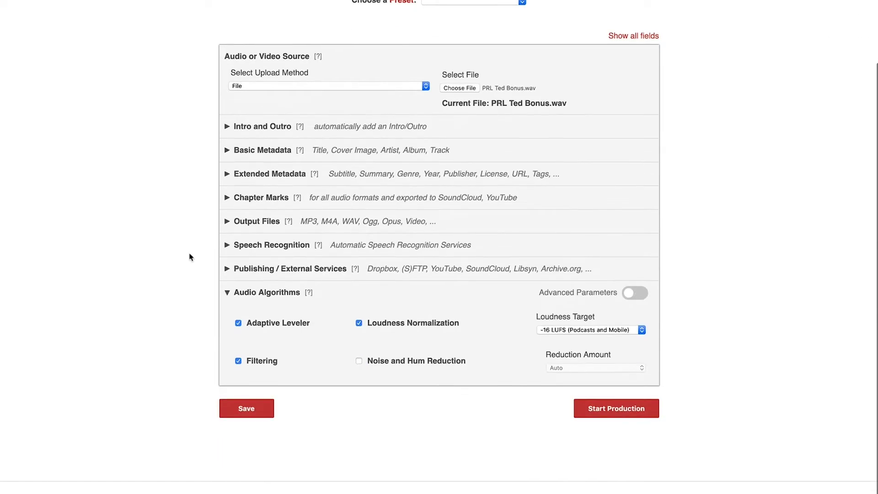
Set the output file to WAV 16-bit PCM, optimal bitrate, wav ending, in mono
{"action": "left_click", "coordinate": [249, 221]}
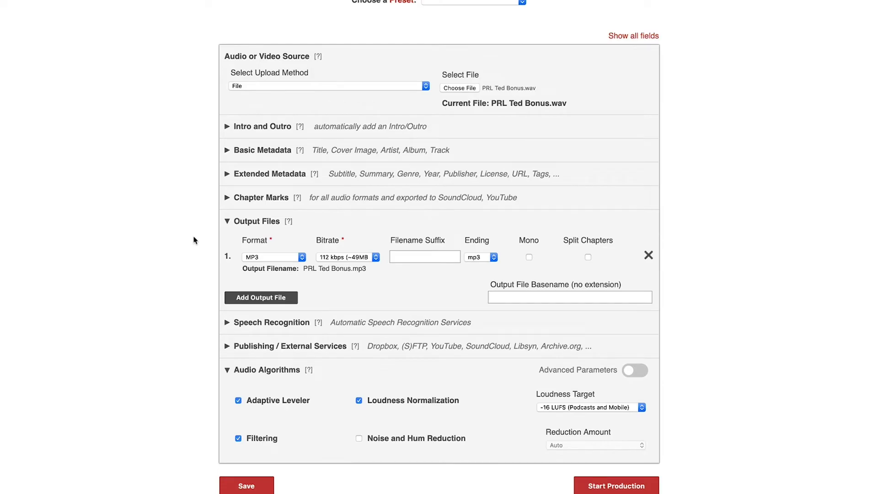
{"action": "scroll", "coordinate": [194, 241], "scroll_direction": "down", "scroll_amount": 1}
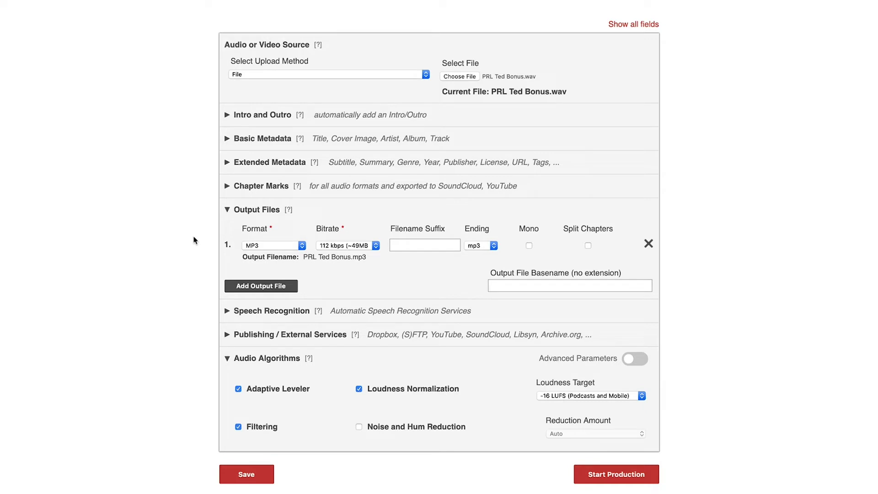
{"action": "left_click", "coordinate": [269, 247]}
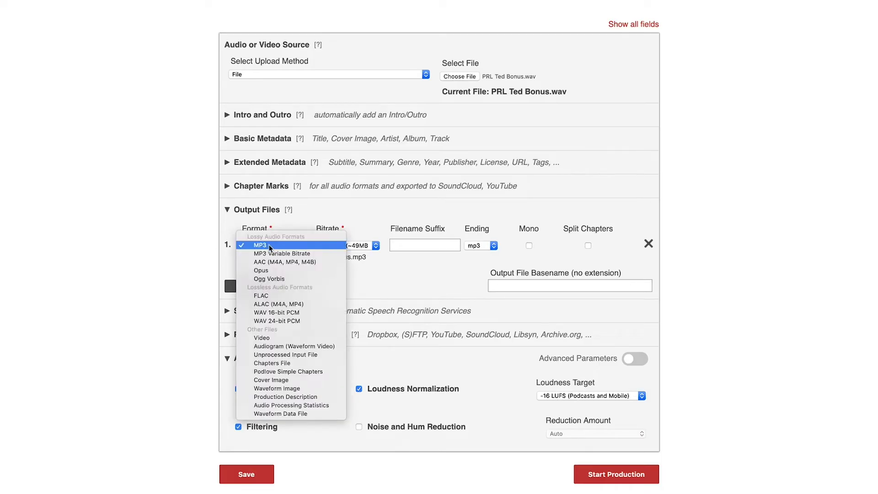
{"action": "left_click", "coordinate": [289, 312]}
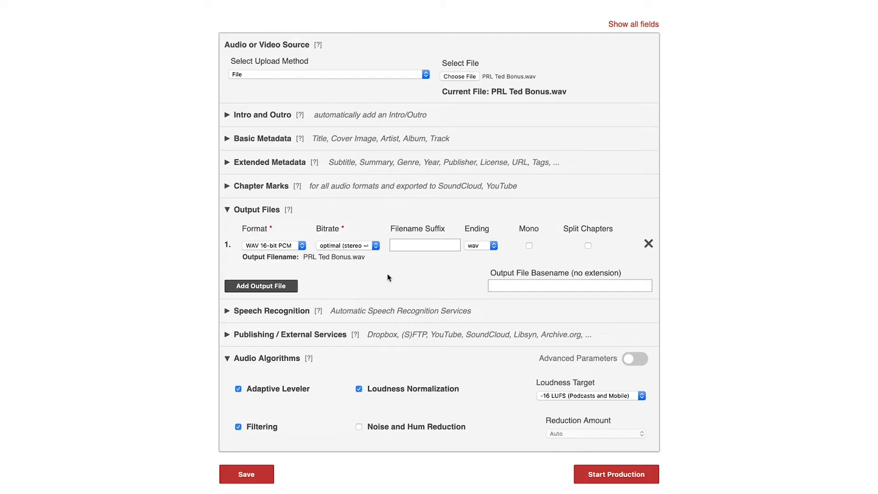
{"action": "left_click", "coordinate": [379, 248]}
{"action": "left_click", "coordinate": [379, 245]}
{"action": "left_click", "coordinate": [493, 247]}
{"action": "left_click", "coordinate": [492, 247]}
{"action": "left_click", "coordinate": [530, 246]}
In Audio Algorithms, change the Loudness Target from -16 LUFS to -19 LUFS
{"action": "scroll", "coordinate": [449, 279], "scroll_direction": "down", "scroll_amount": 2}
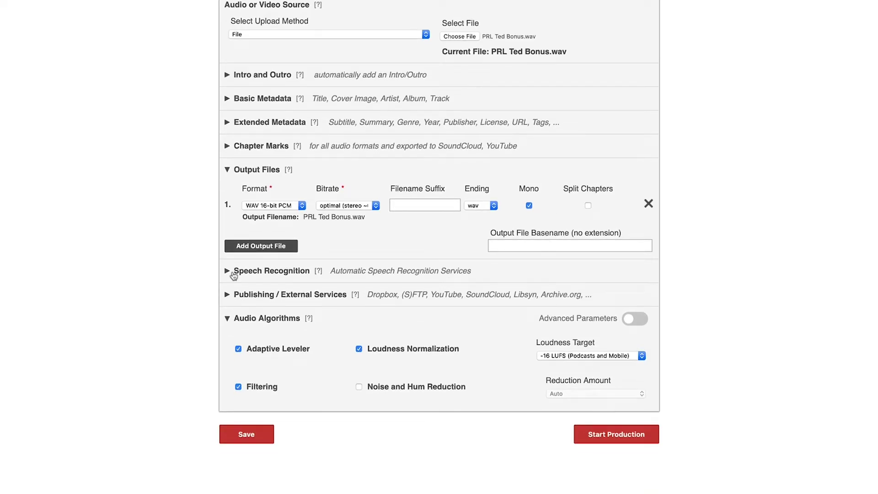
{"action": "scroll", "coordinate": [234, 276], "scroll_direction": "down", "scroll_amount": 1}
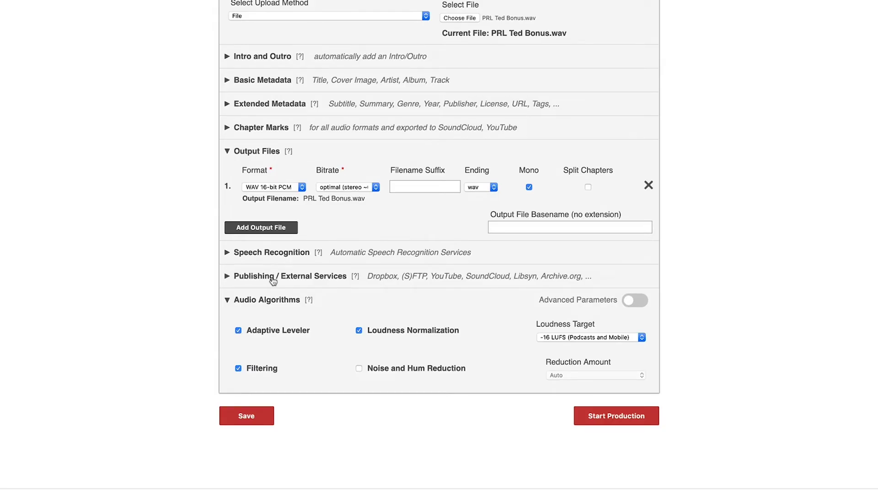
{"action": "scroll", "coordinate": [227, 281], "scroll_direction": "down", "scroll_amount": 3}
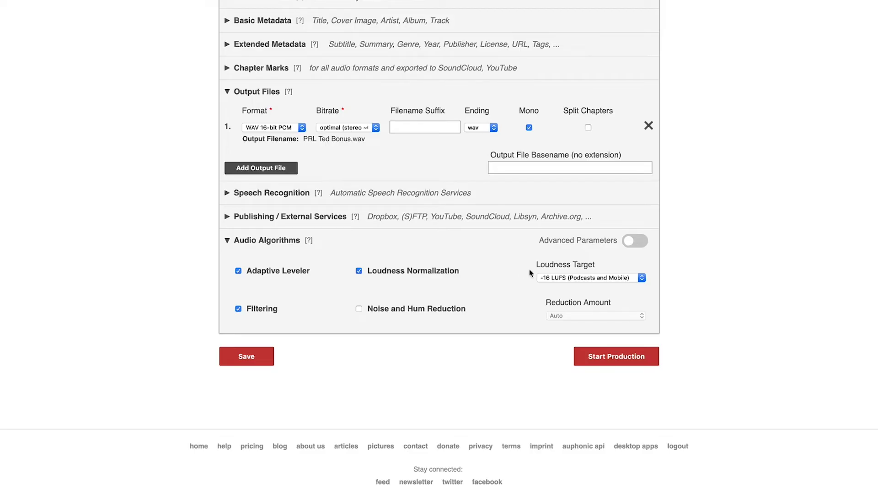
{"action": "left_click", "coordinate": [566, 279]}
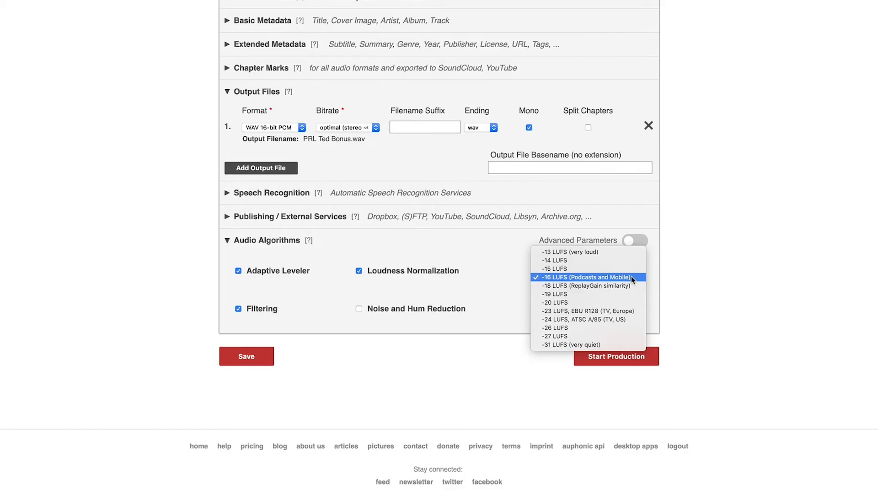
{"action": "left_click", "coordinate": [616, 294]}
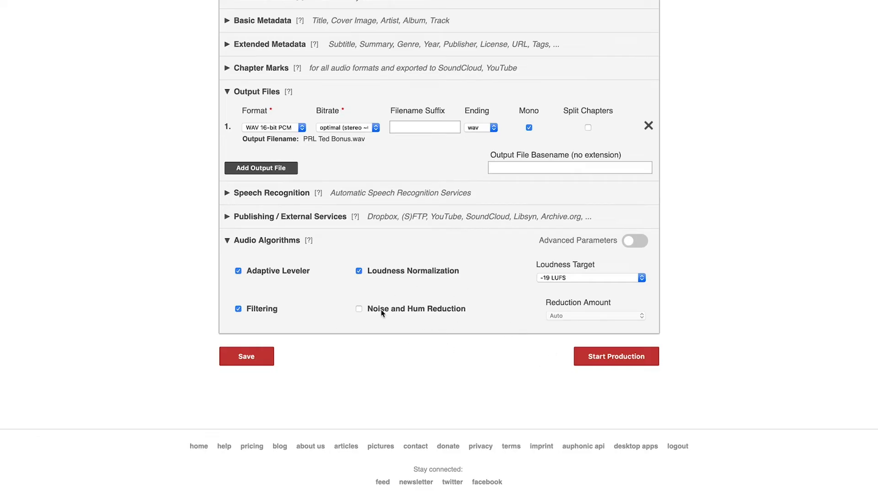
Try Noise and Hum Reduction with the Auto amount, then switch it back off
{"action": "left_click", "coordinate": [359, 309]}
{"action": "left_click", "coordinate": [555, 317]}
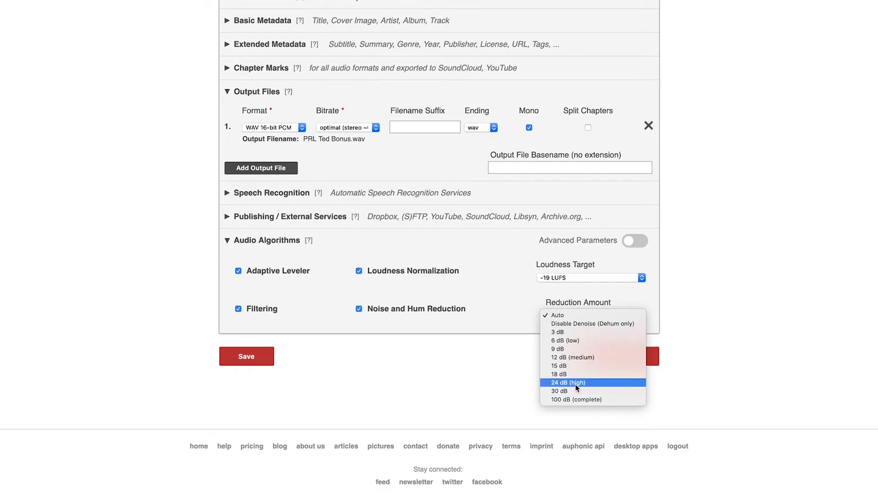
{"action": "left_click", "coordinate": [577, 316]}
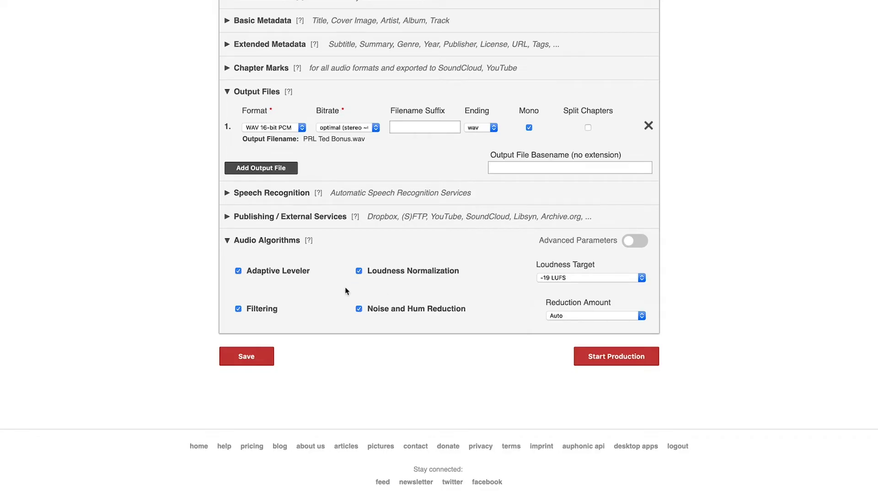
{"action": "left_click", "coordinate": [359, 310]}
Request Start Production to reach the confirmation page for PRL Ted Bonus
{"action": "scroll", "coordinate": [448, 316], "scroll_direction": "up", "scroll_amount": 5}
{"action": "scroll", "coordinate": [356, 178], "scroll_direction": "down", "scroll_amount": 5}
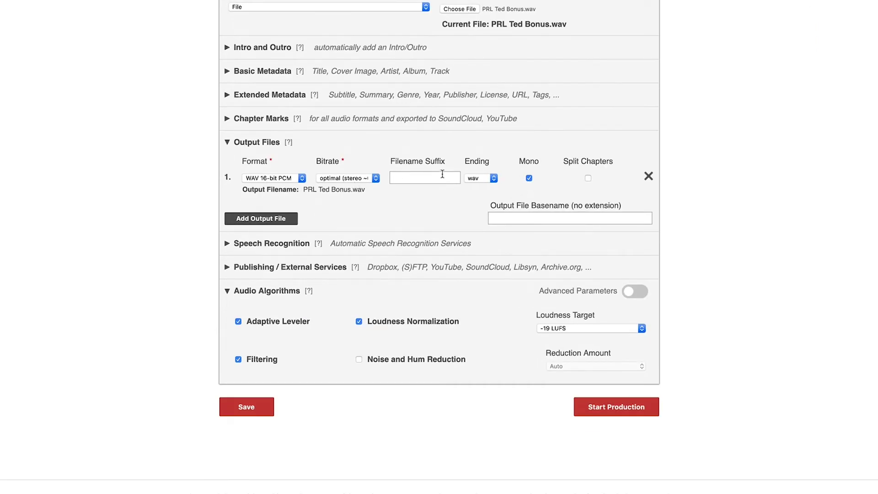
{"action": "scroll", "coordinate": [530, 185], "scroll_direction": "down", "scroll_amount": 2}
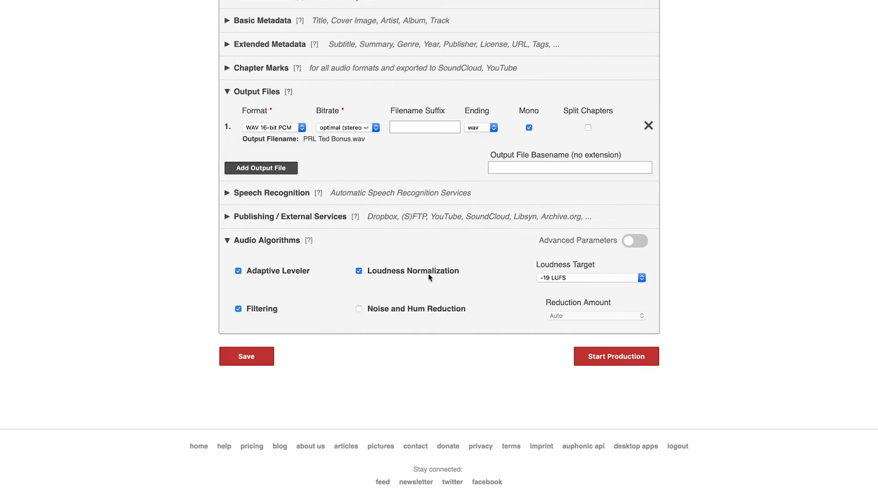
{"action": "left_click", "coordinate": [608, 357]}
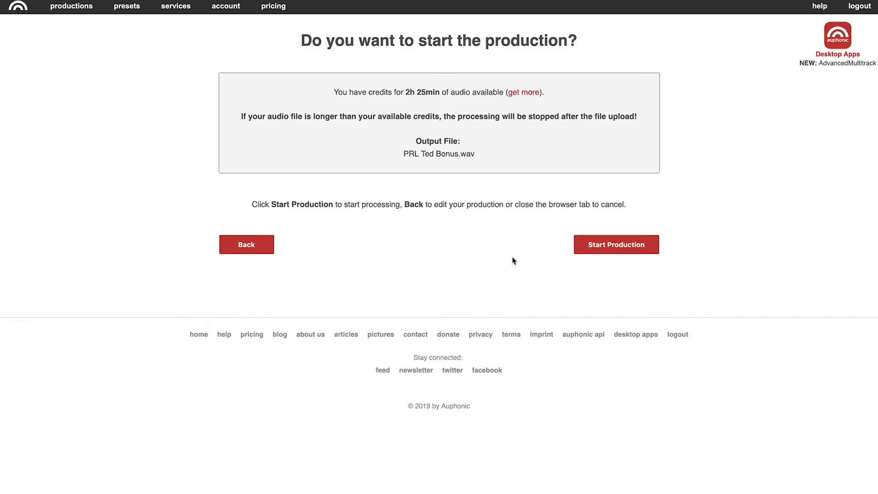
Confirm the start so the PRL Ted Bonus production uploads and processes into a WAV result
{"action": "left_click", "coordinate": [602, 247]}
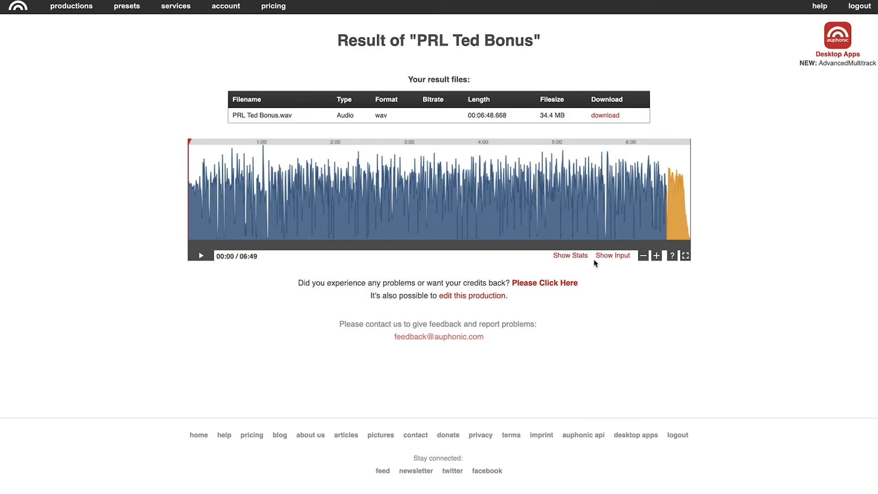
Browse the processing statistics, hide them, and display the input waveform beneath the output
{"action": "left_click", "coordinate": [570, 255]}
{"action": "scroll", "coordinate": [535, 265], "scroll_direction": "down", "scroll_amount": 3}
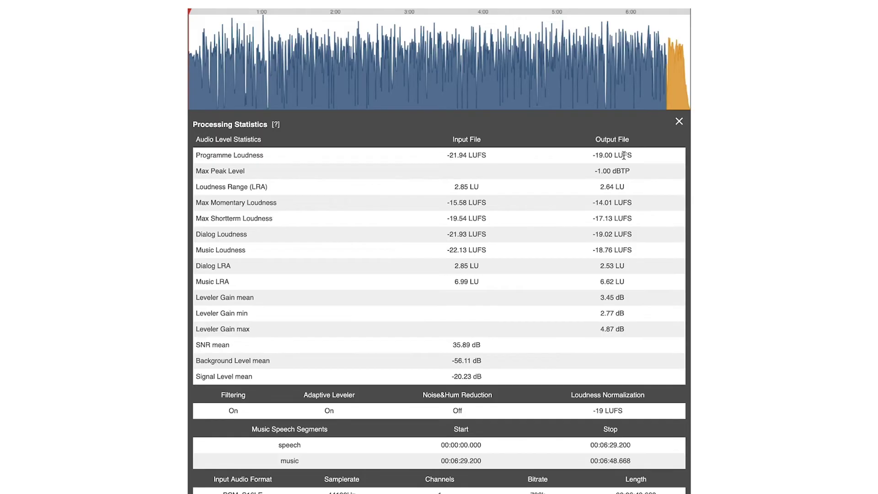
{"action": "scroll", "coordinate": [568, 160], "scroll_direction": "down", "scroll_amount": 1}
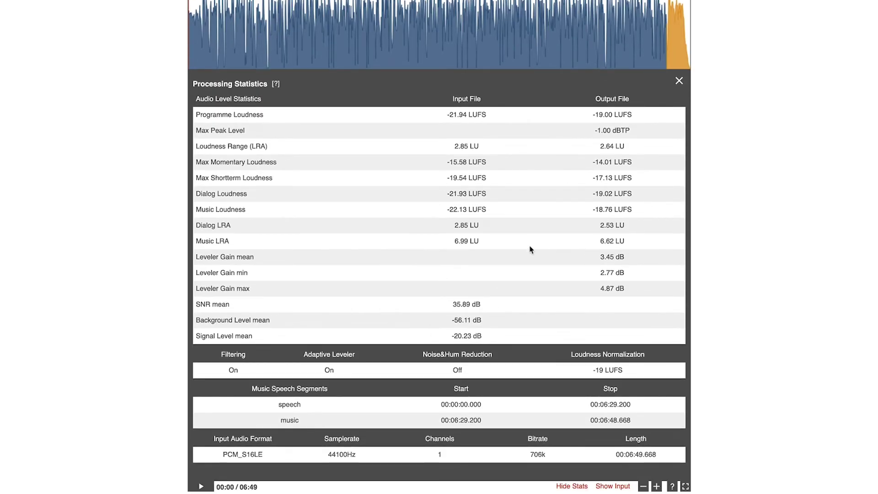
{"action": "scroll", "coordinate": [531, 249], "scroll_direction": "down", "scroll_amount": 1}
{"action": "scroll", "coordinate": [530, 249], "scroll_direction": "down", "scroll_amount": 1}
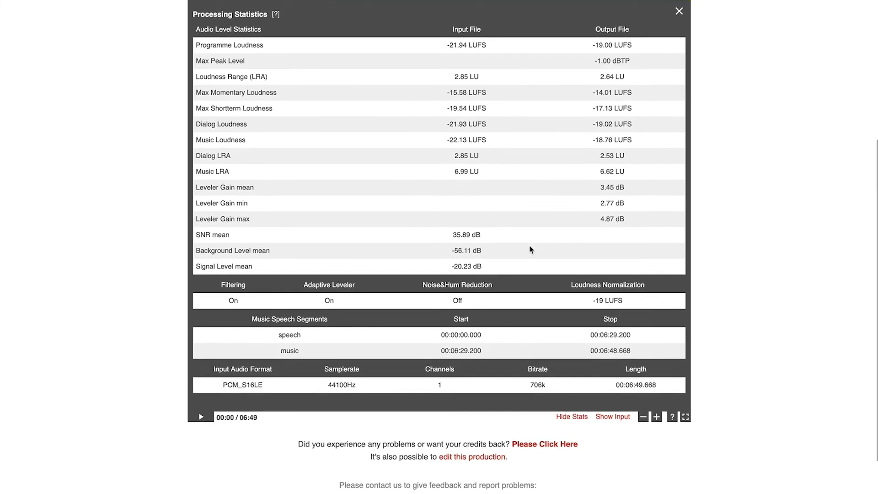
{"action": "scroll", "coordinate": [529, 249], "scroll_direction": "up", "scroll_amount": 1}
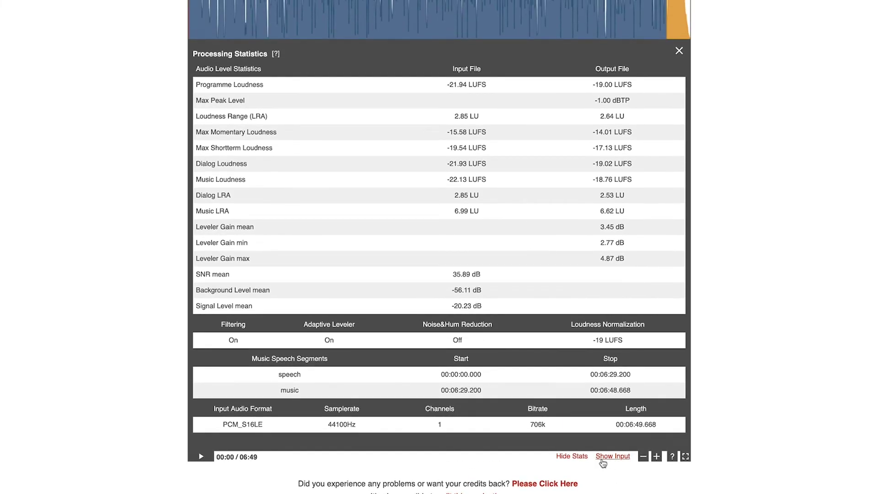
{"action": "left_click", "coordinate": [572, 456]}
{"action": "left_click", "coordinate": [607, 255]}
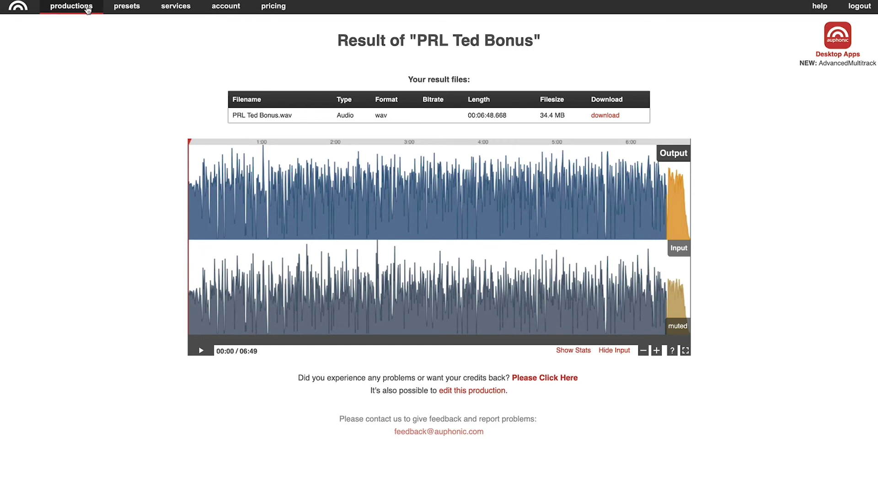
Check the saved presets, then create a new production using the Podcast Audio preset and review its settings
{"action": "left_click", "coordinate": [118, 7]}
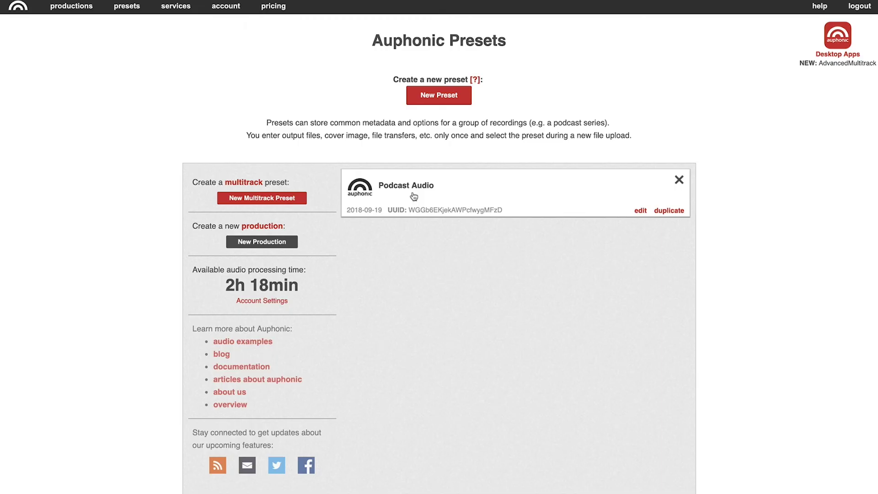
{"action": "left_click", "coordinate": [85, 6]}
{"action": "left_click", "coordinate": [415, 101]}
{"action": "left_click", "coordinate": [444, 82]}
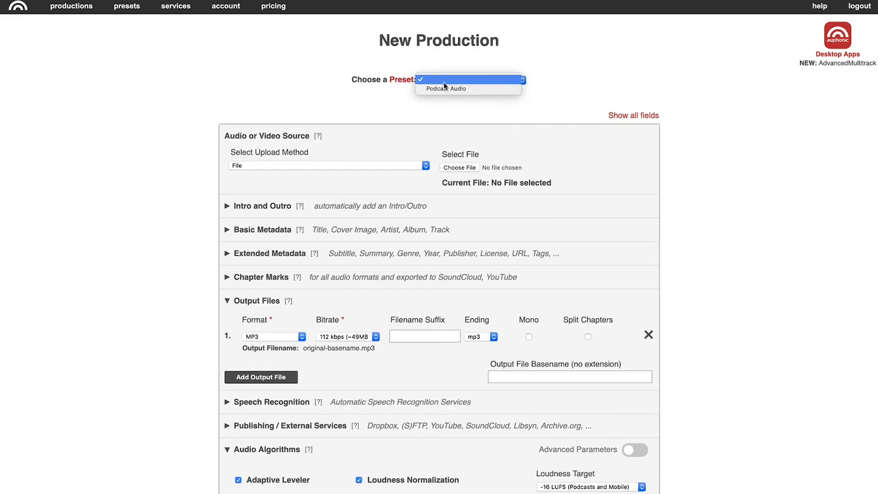
{"action": "left_click", "coordinate": [473, 90]}
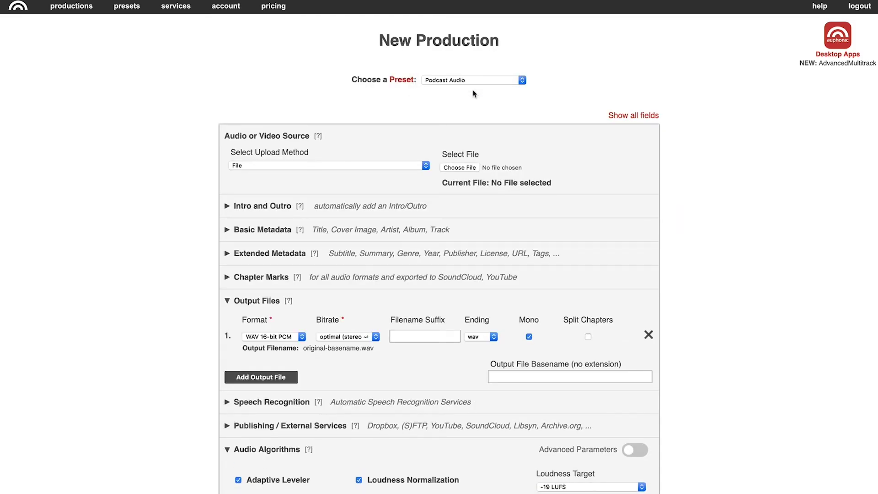
{"action": "scroll", "coordinate": [231, 239], "scroll_direction": "down", "scroll_amount": 3}
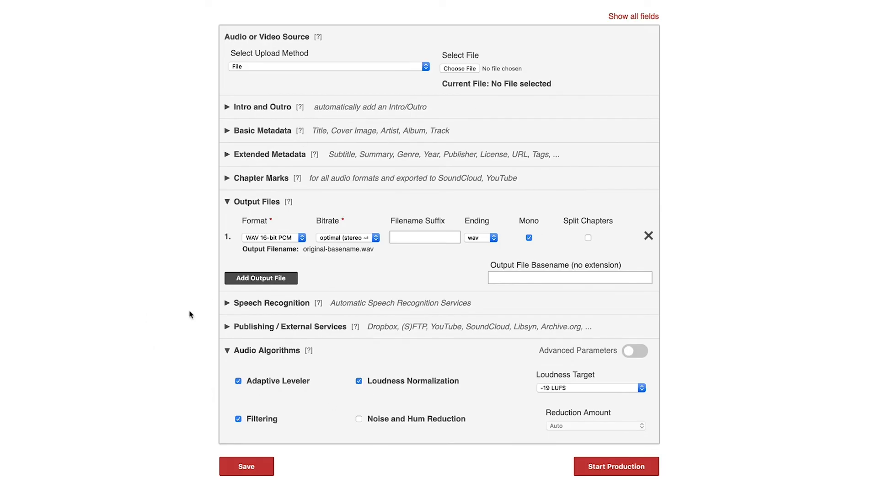
{"action": "scroll", "coordinate": [191, 315], "scroll_direction": "up", "scroll_amount": 3}
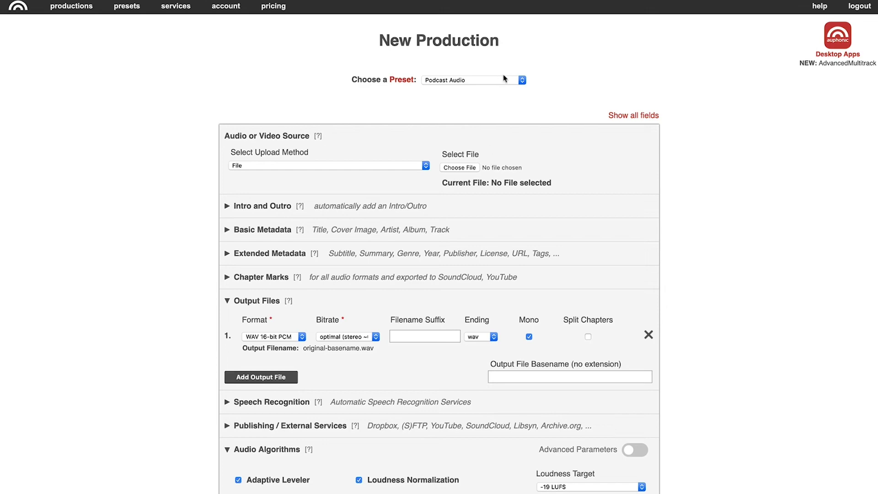
{"action": "scroll", "coordinate": [503, 229], "scroll_direction": "down", "scroll_amount": 5}
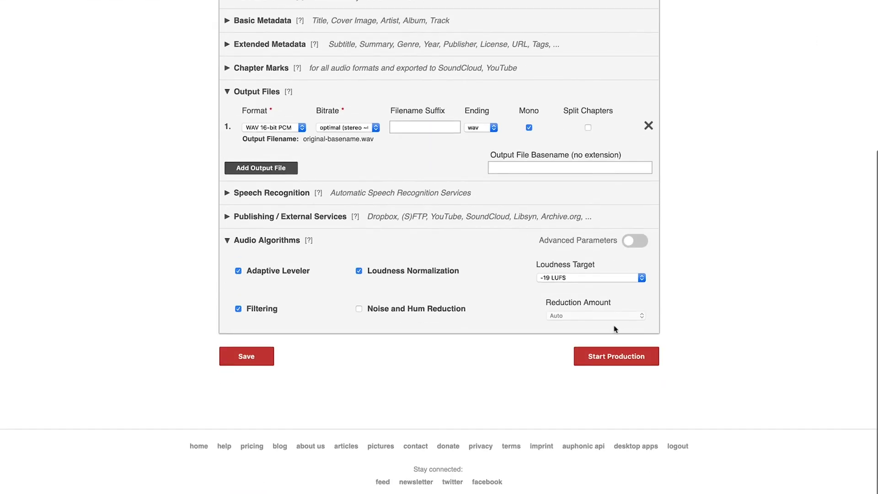